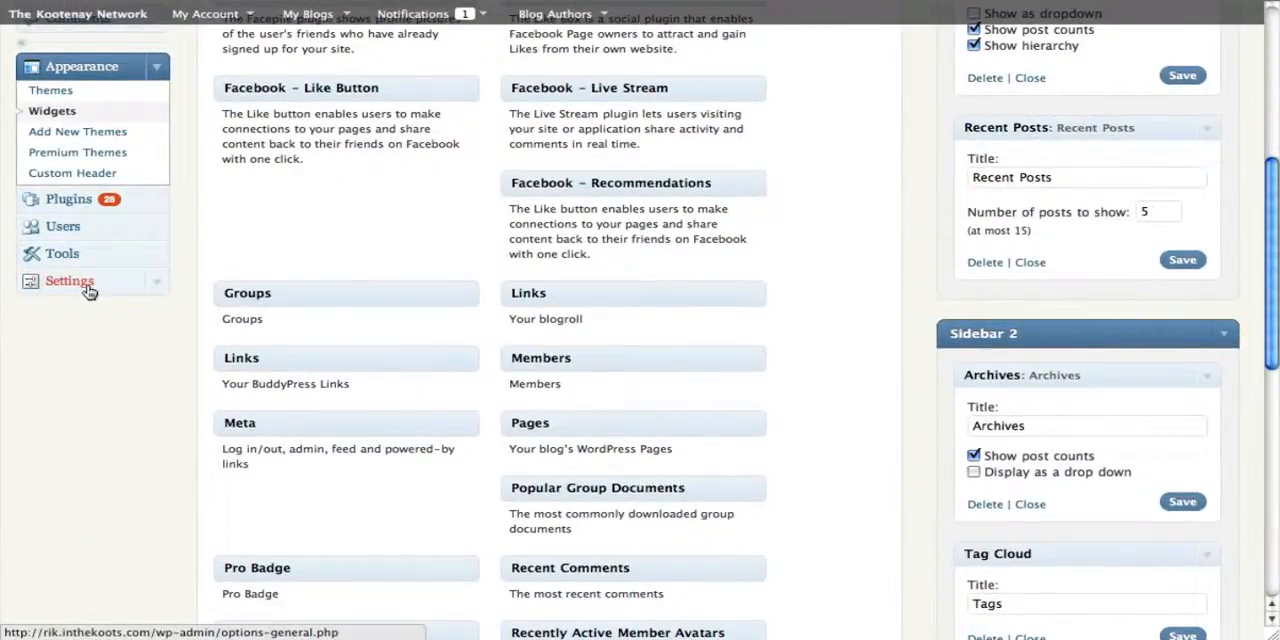
Step: Open the blog's General settings and review the title, tagline, timezone, date and time format options
click(157, 284)
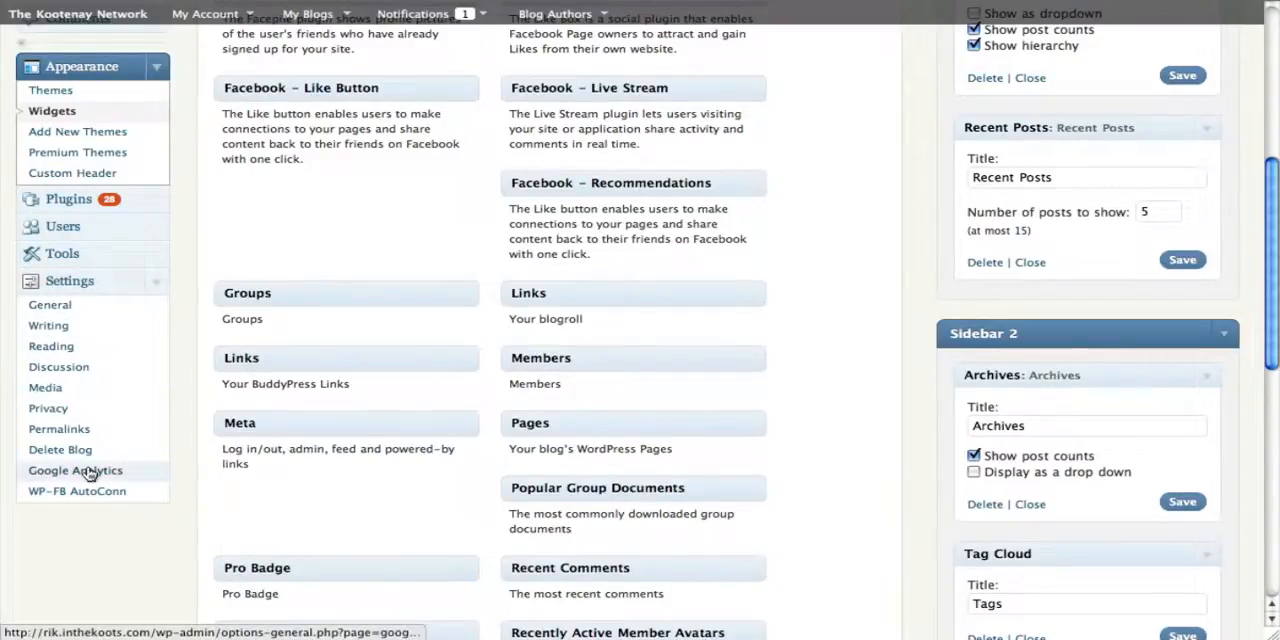
click(49, 304)
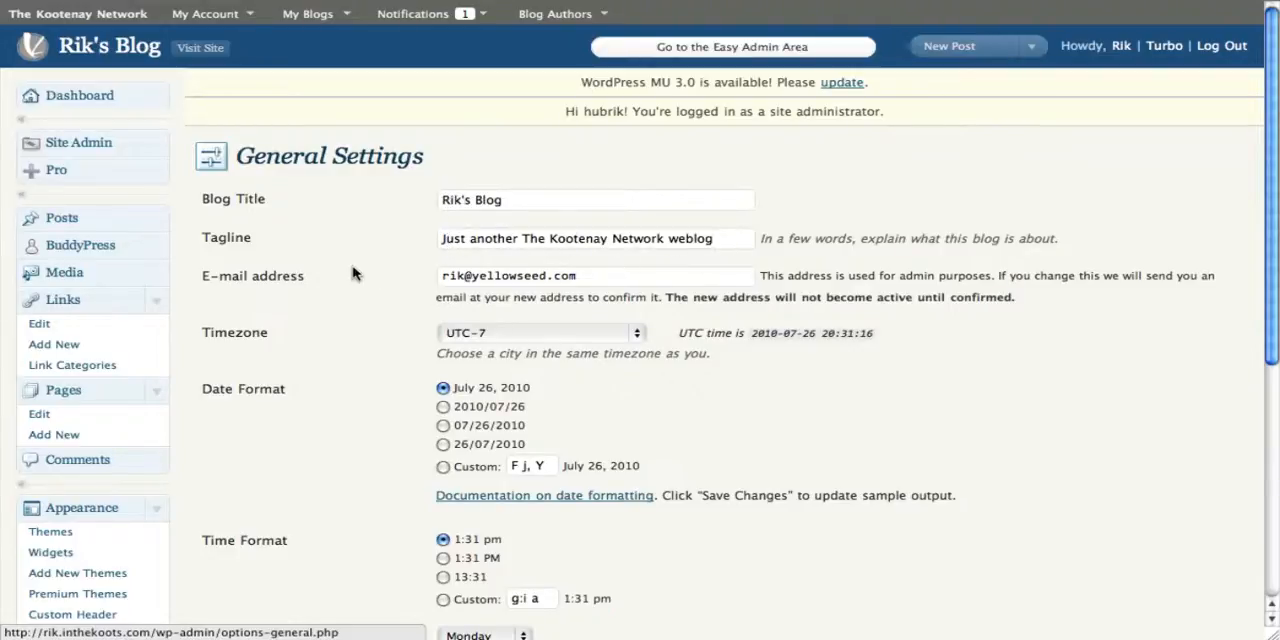
scroll(348, 323, down, 1)
scroll(348, 323, down, 3)
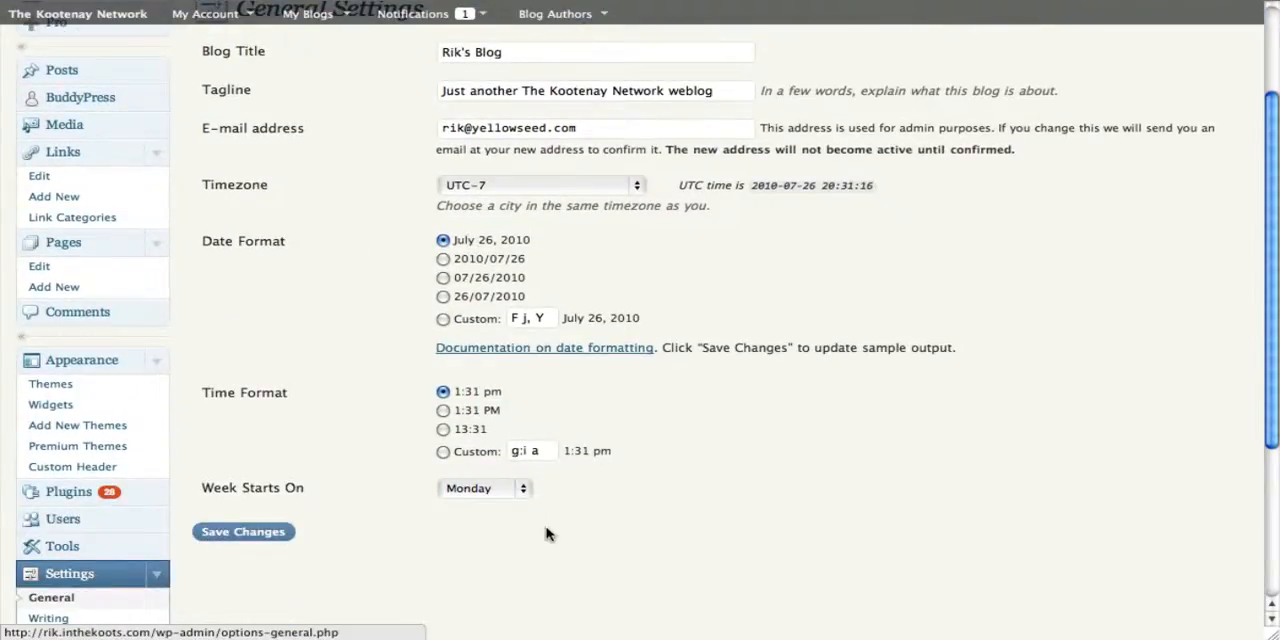
scroll(540, 533, up, 3)
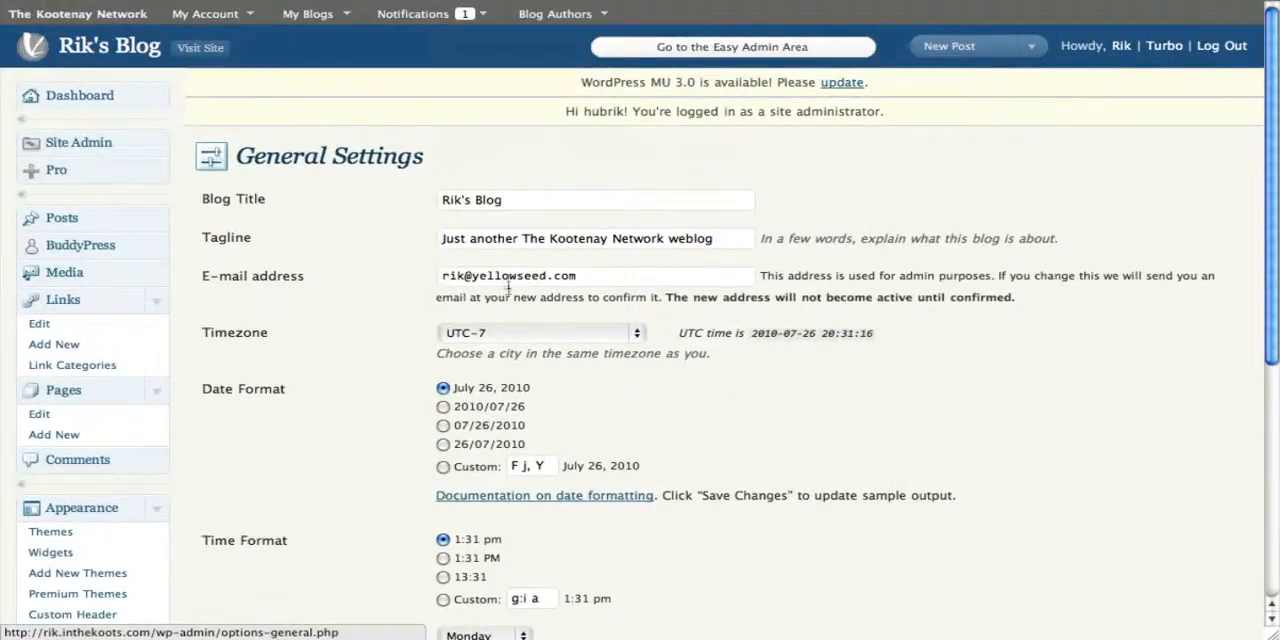
Step: Remove the word "The" from the tagline so it reads "Just another Kootenay Network weblog", and save the general settings
double_click(537, 241)
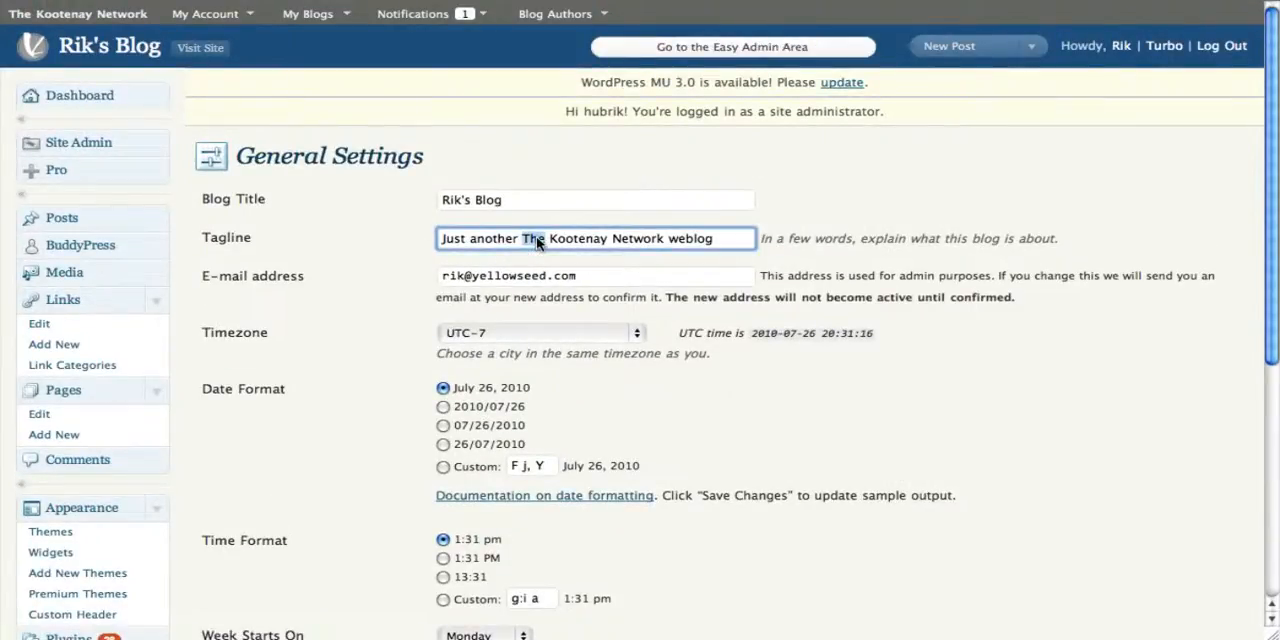
key(BackSpace)
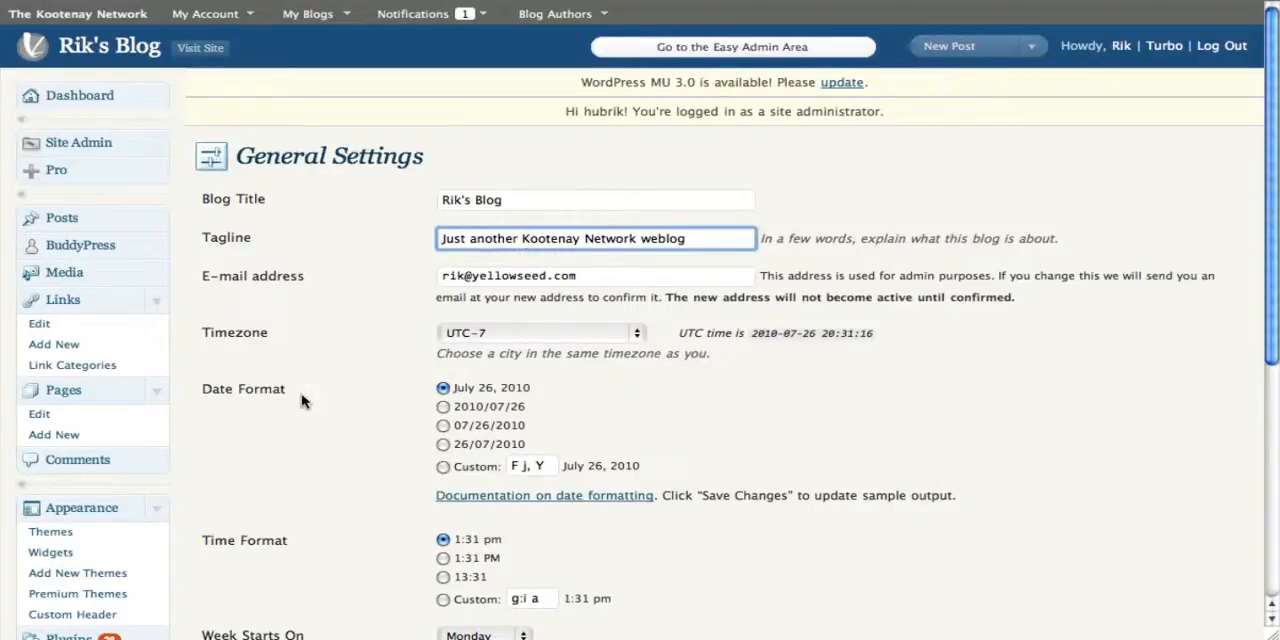
scroll(312, 354, down, 5)
scroll(312, 354, down, 2)
click(238, 314)
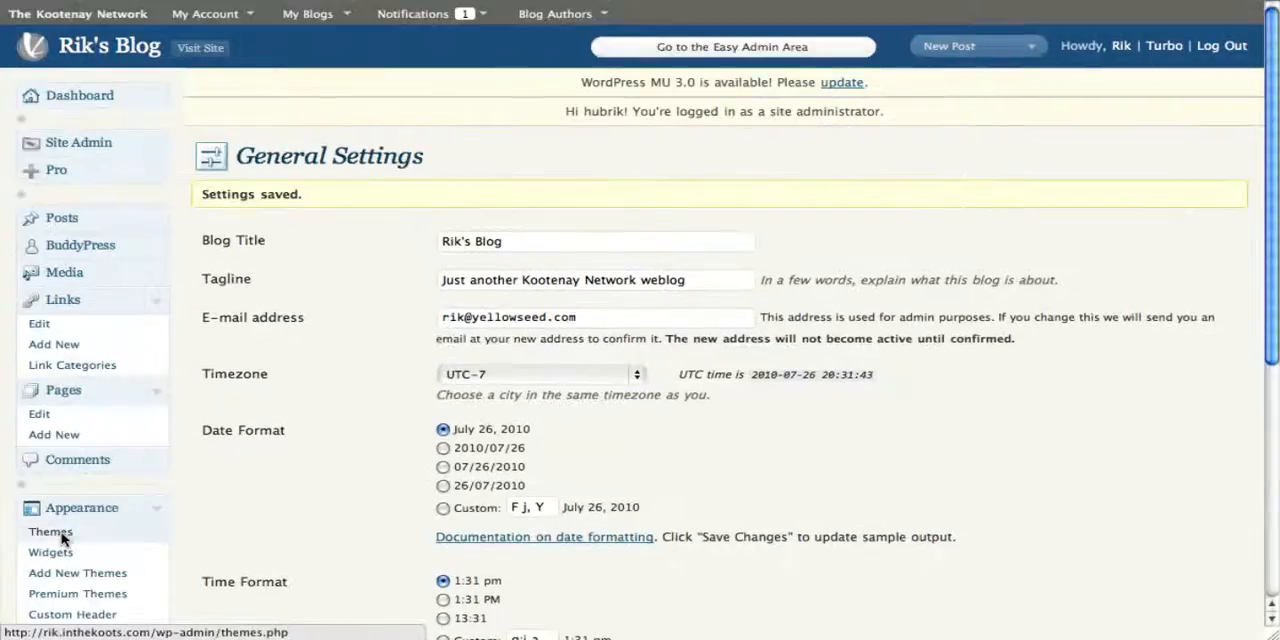
Step: Open the Writing settings and highlight the value for the size of the post box
scroll(50, 500, down, 8)
click(58, 400)
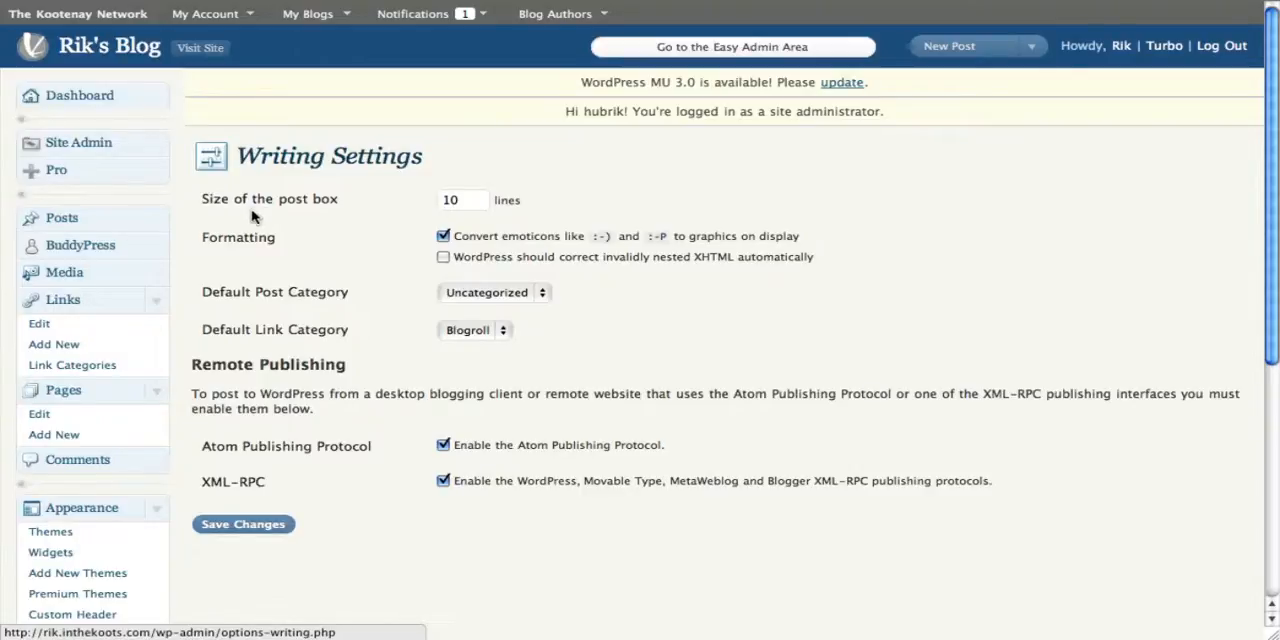
click(448, 208)
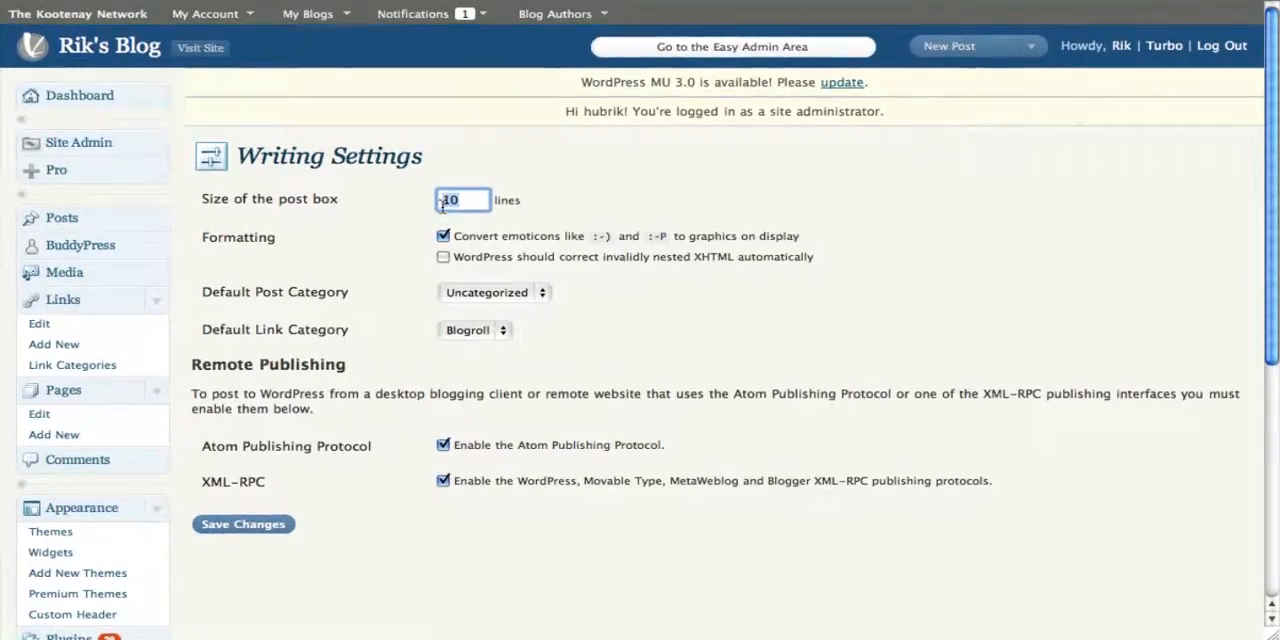
double_click(439, 205)
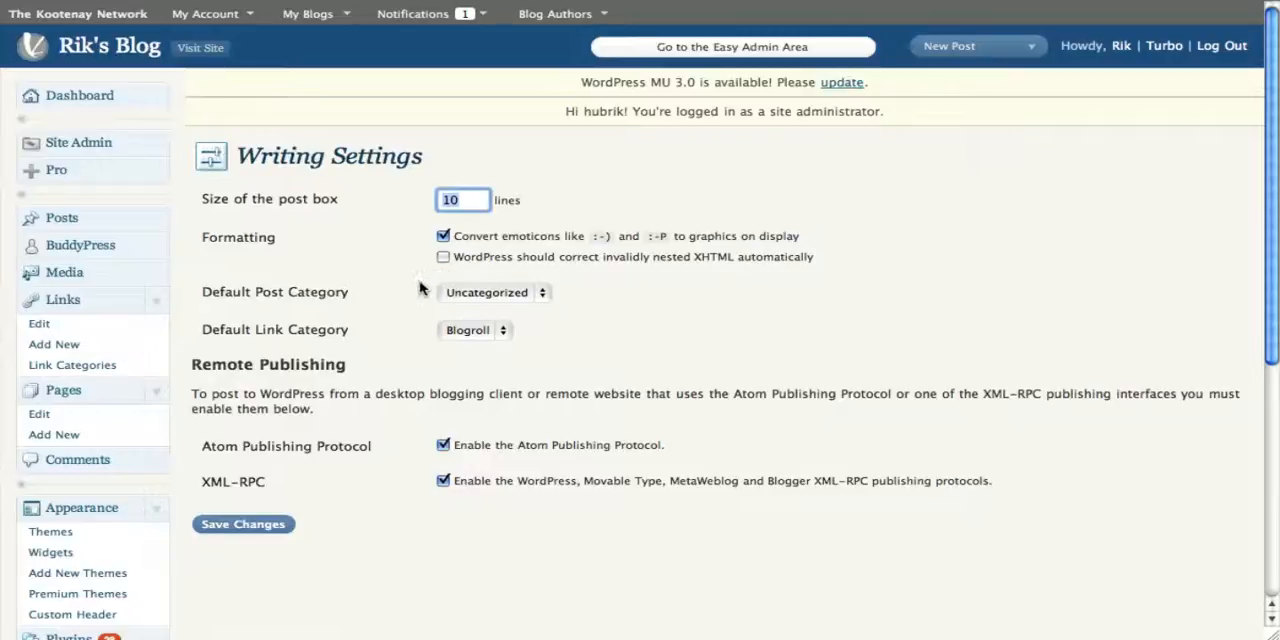
Step: Choose Uncategorized as the default post category and save the writing settings
click(497, 300)
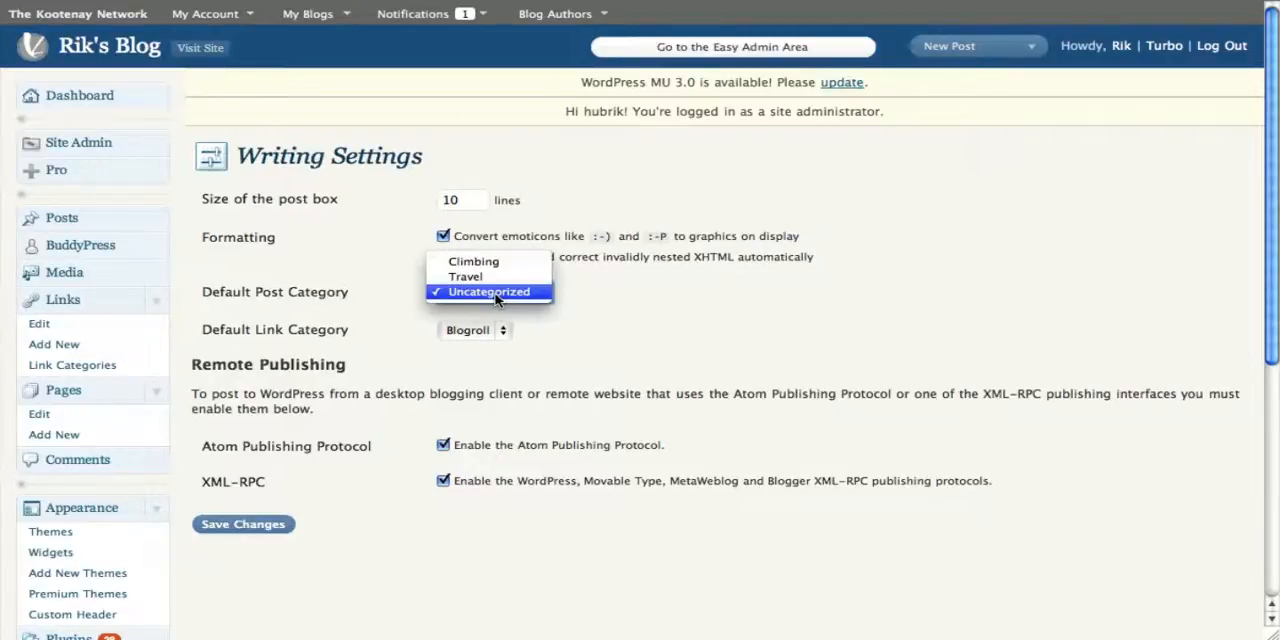
click(497, 296)
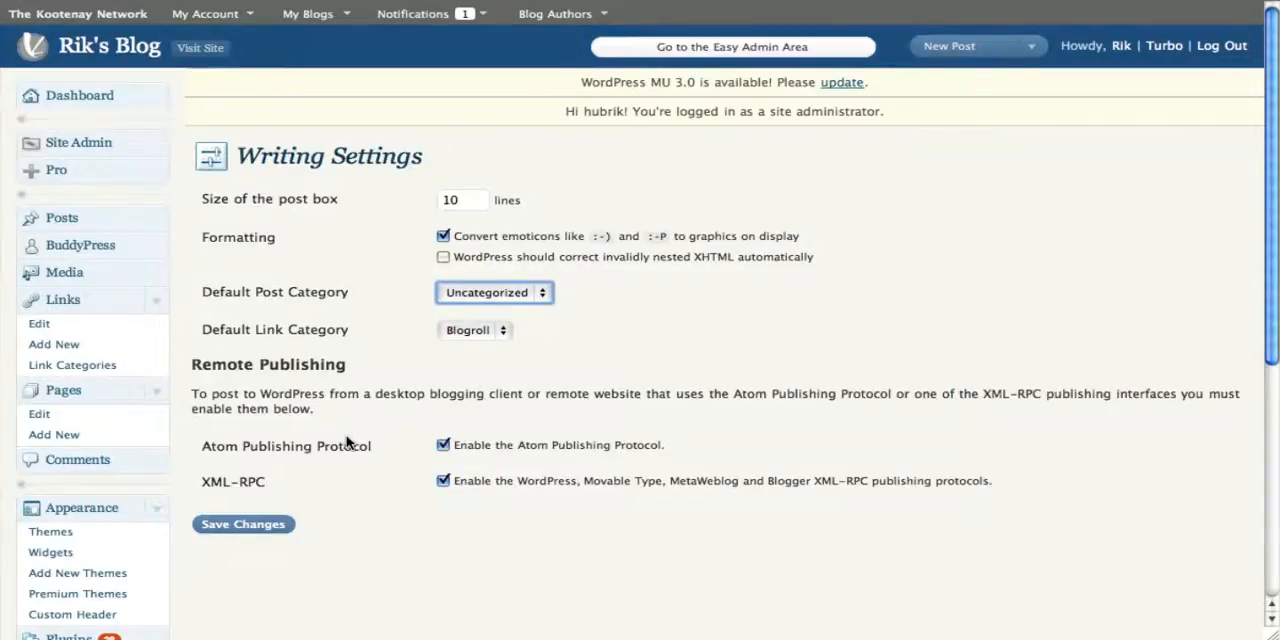
scroll(346, 435, down, 3)
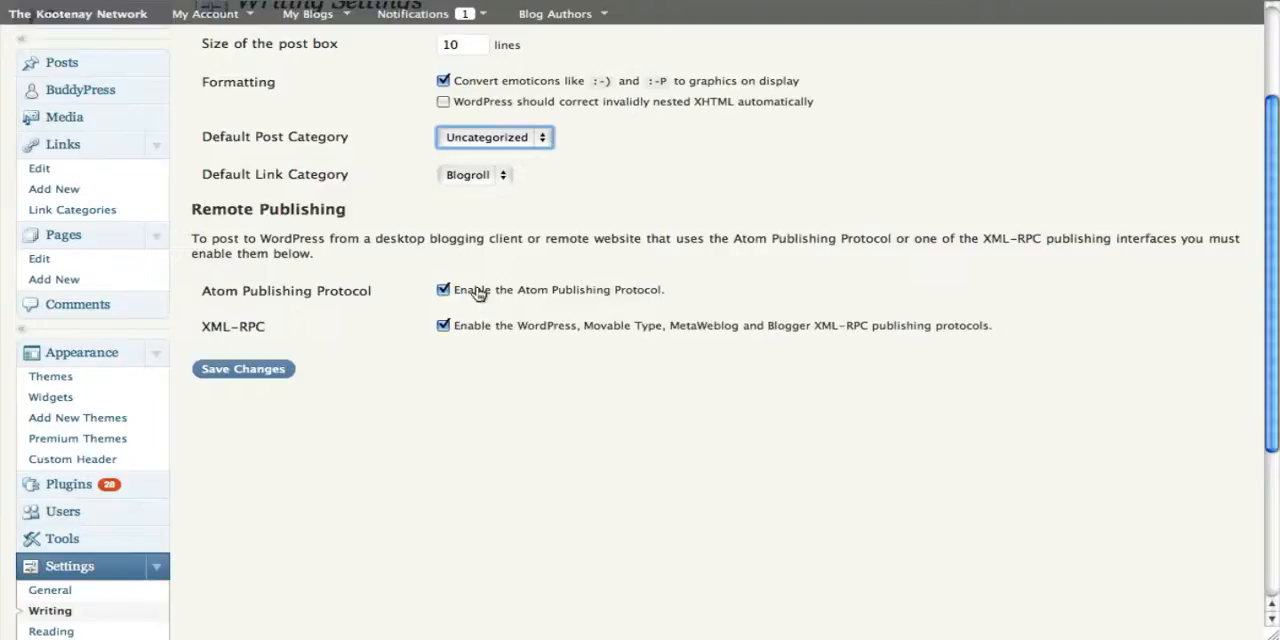
click(250, 368)
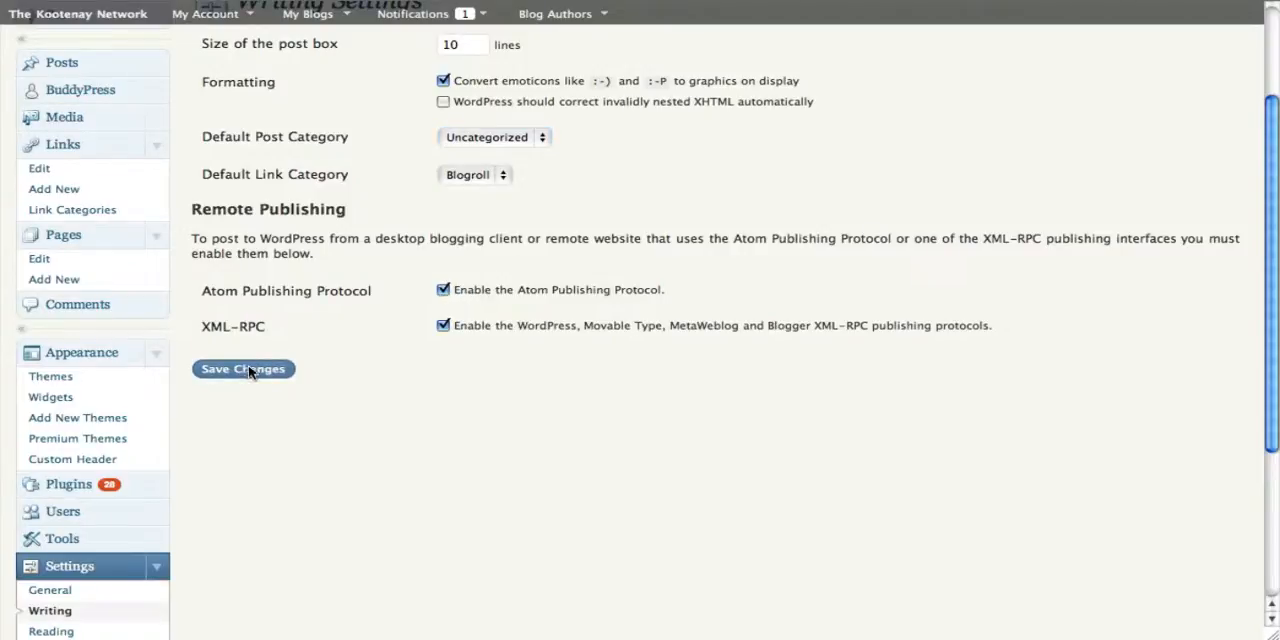
Step: Open the Reading settings and examine the maximum number of posts shown on blog pages
scroll(250, 368, down, 1)
scroll(250, 368, down, 4)
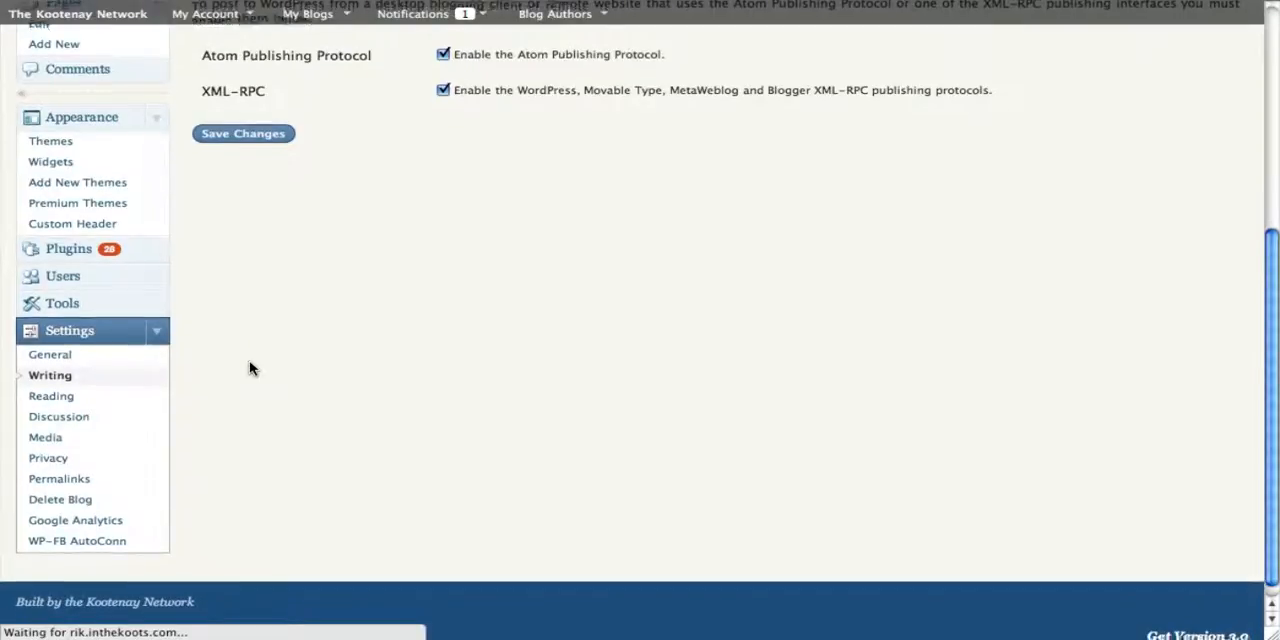
scroll(250, 368, down, 8)
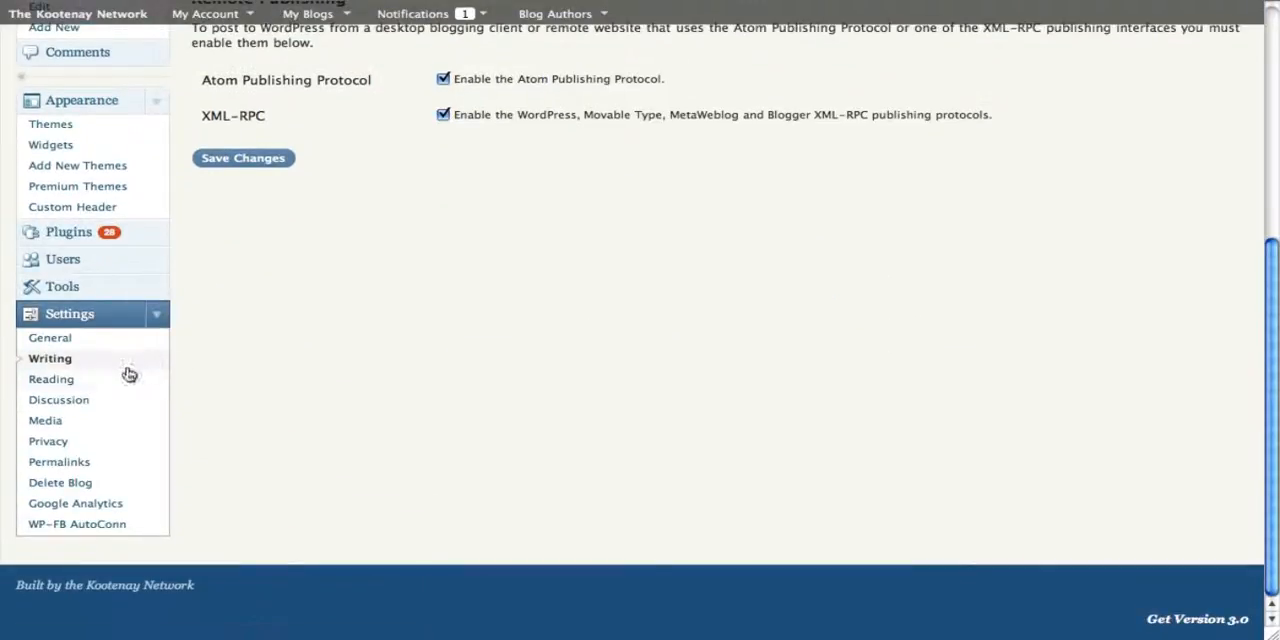
click(65, 379)
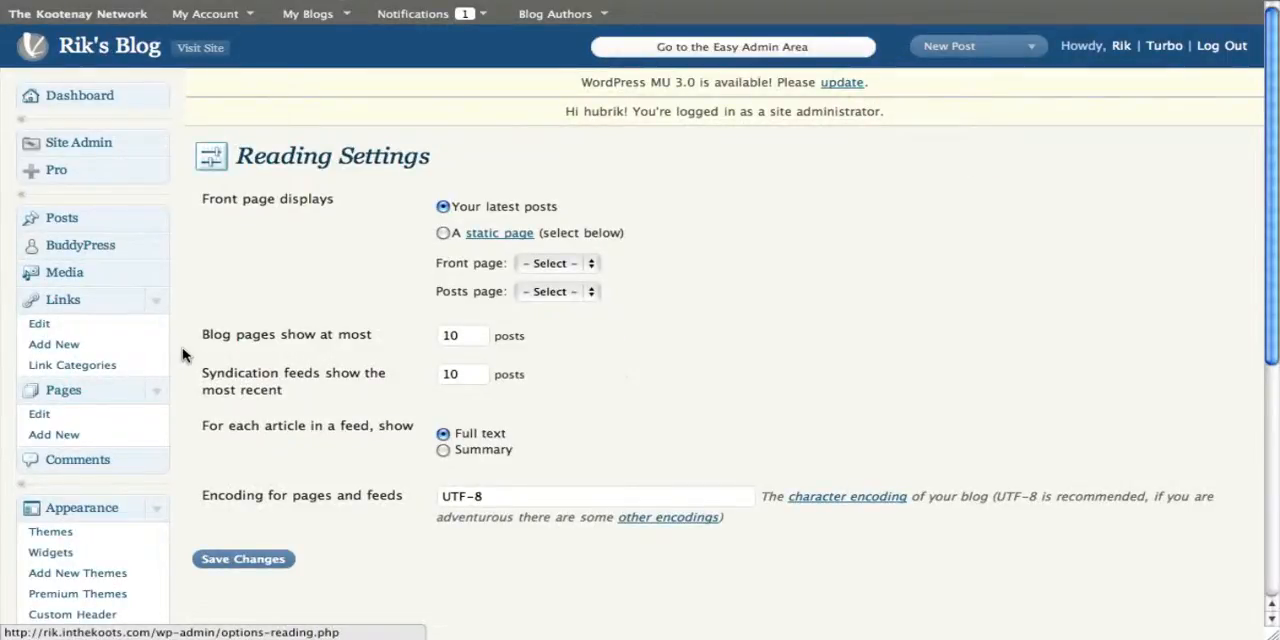
click(452, 338)
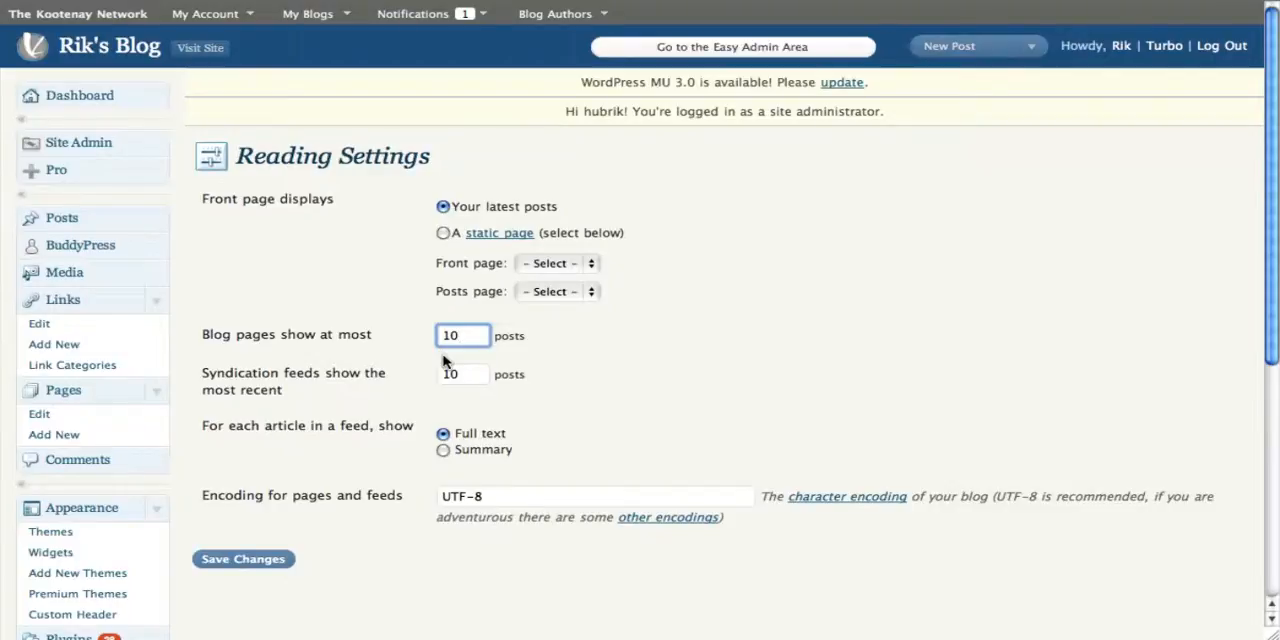
Step: In the Discussion settings, require users to be registered and logged in to comment
scroll(447, 361, down, 1)
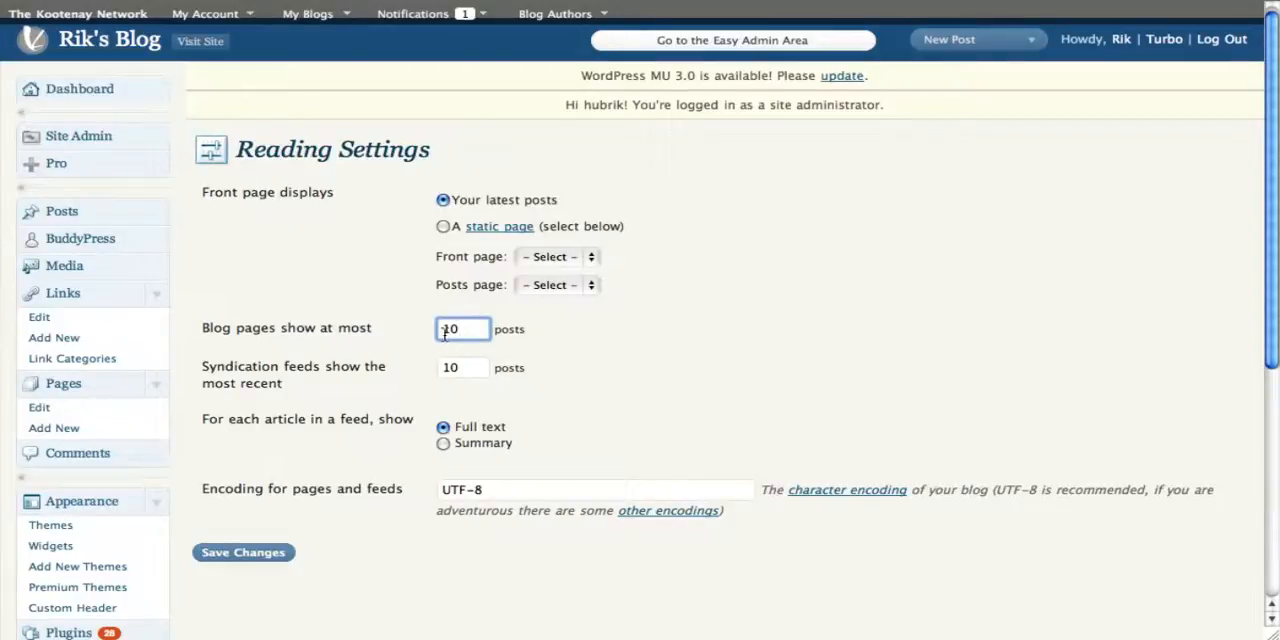
scroll(226, 500, down, 5)
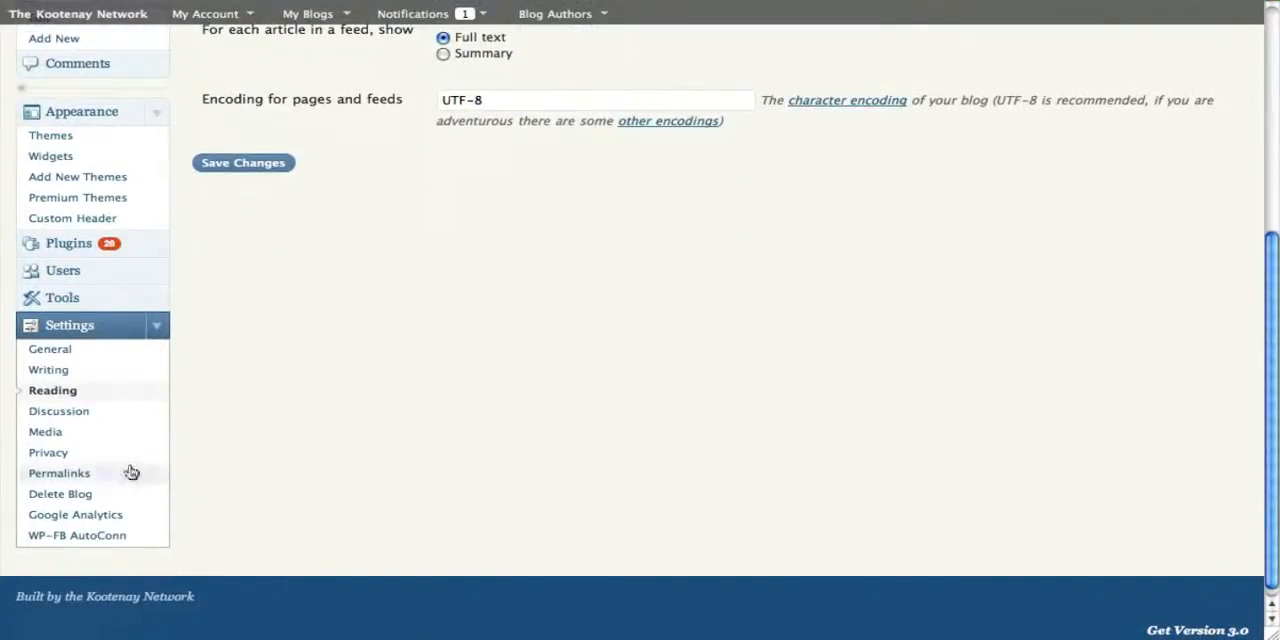
click(66, 412)
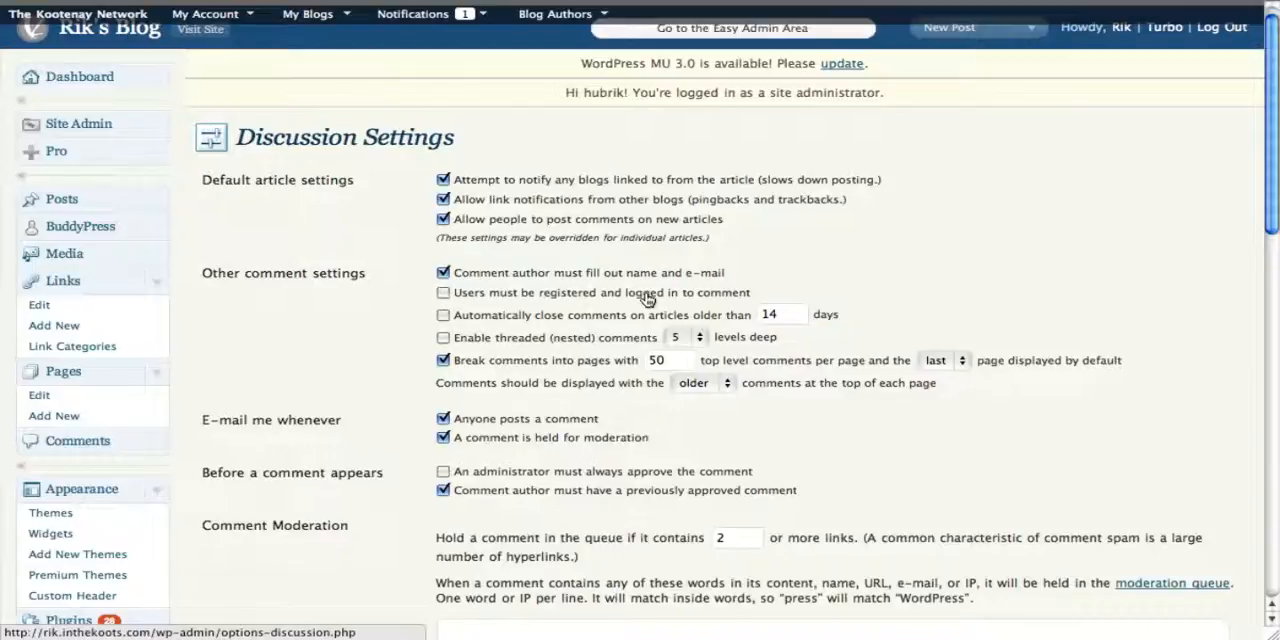
click(445, 294)
scroll(283, 313, down, 1)
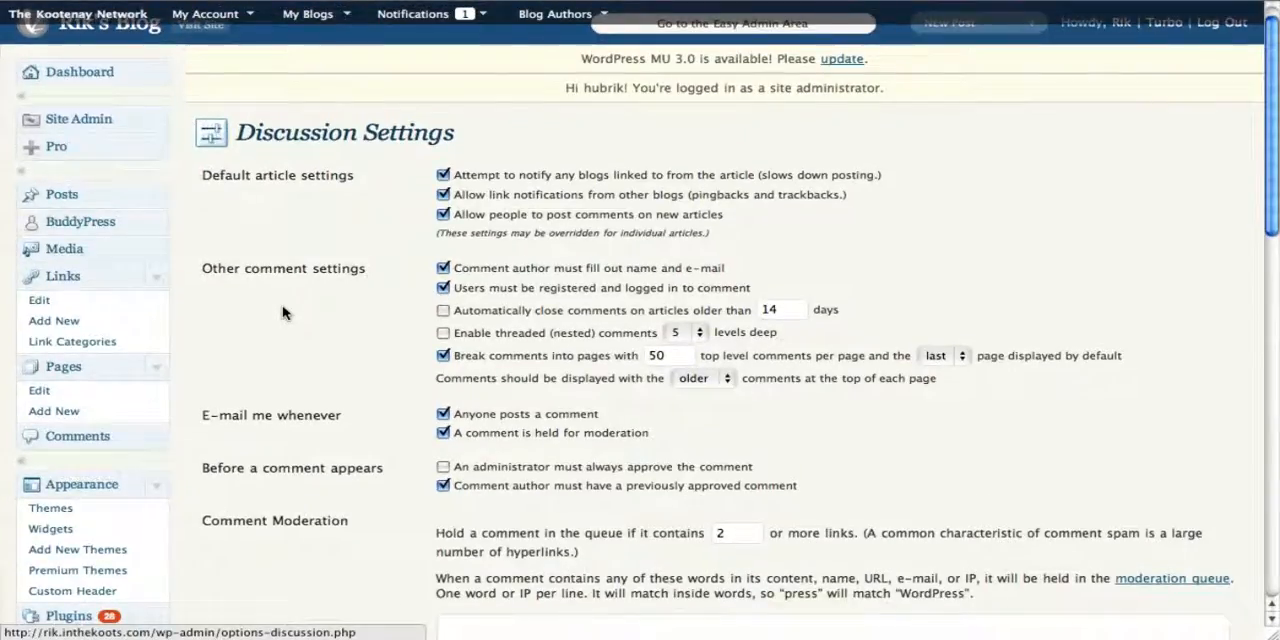
scroll(283, 313, up, 1)
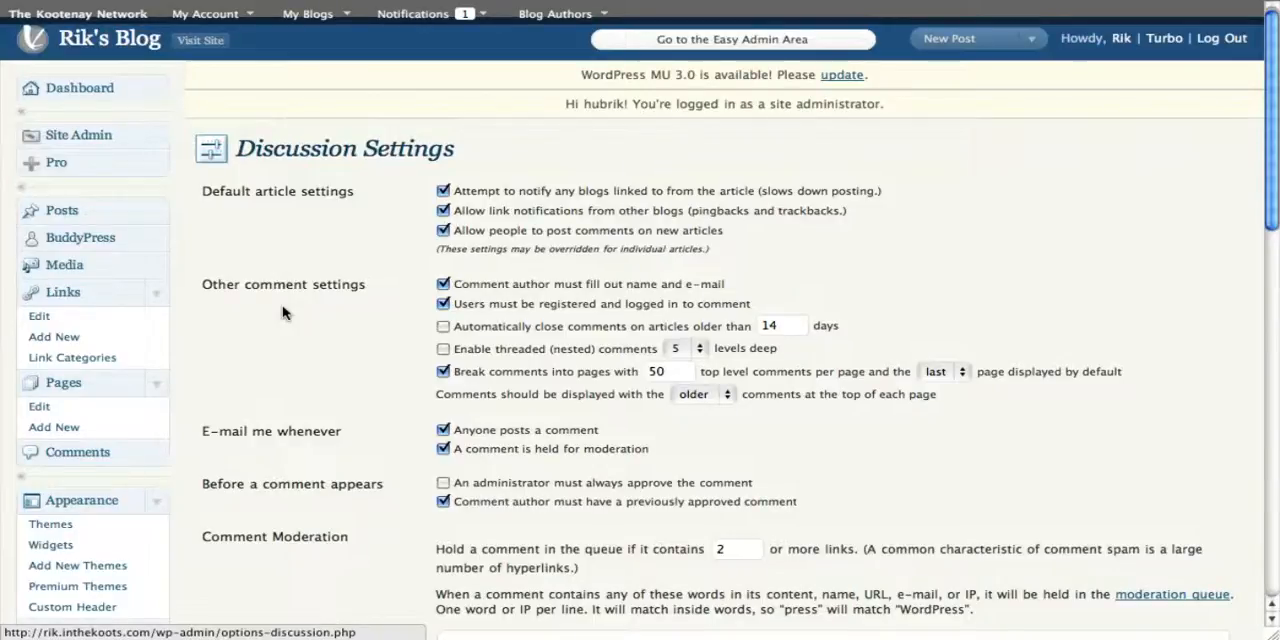
Step: Enable threaded (nested) comments and save the discussion settings
scroll(283, 313, down, 2)
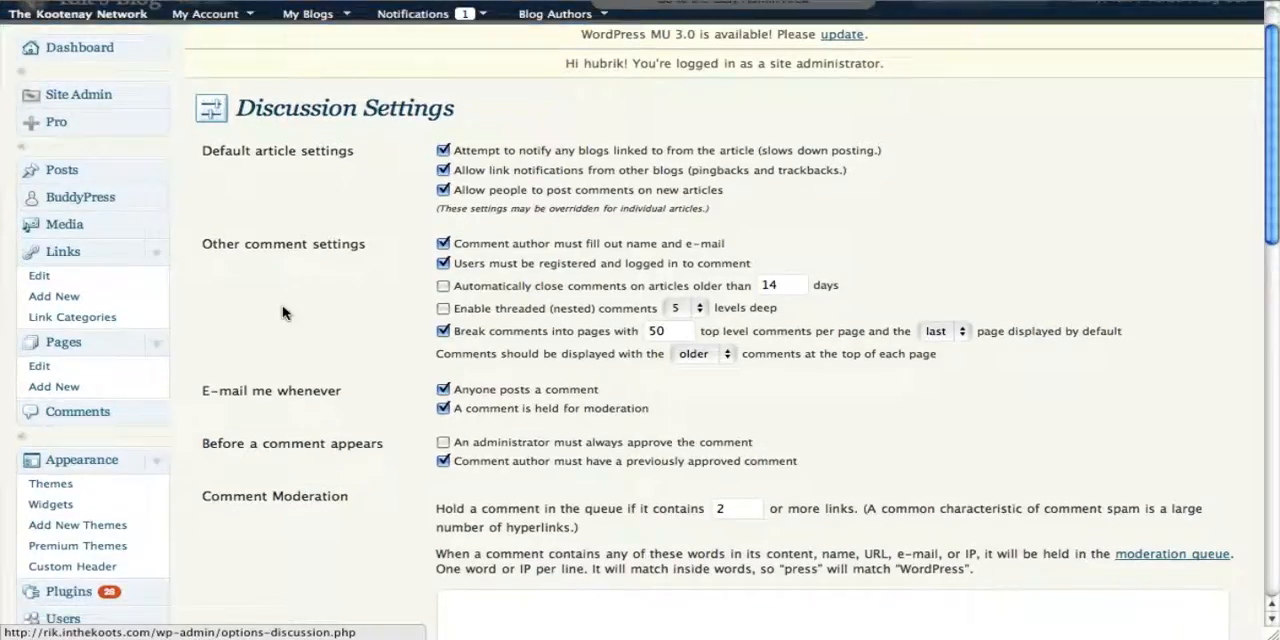
click(444, 309)
scroll(294, 406, down, 1)
scroll(294, 410, down, 1)
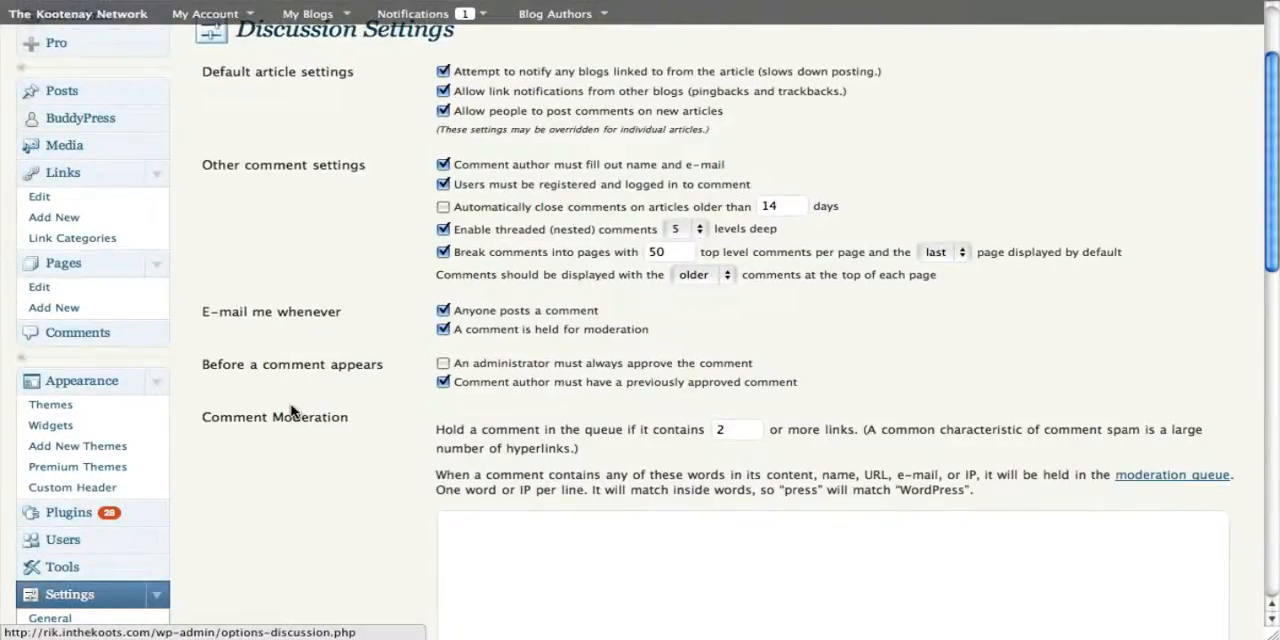
scroll(292, 410, down, 2)
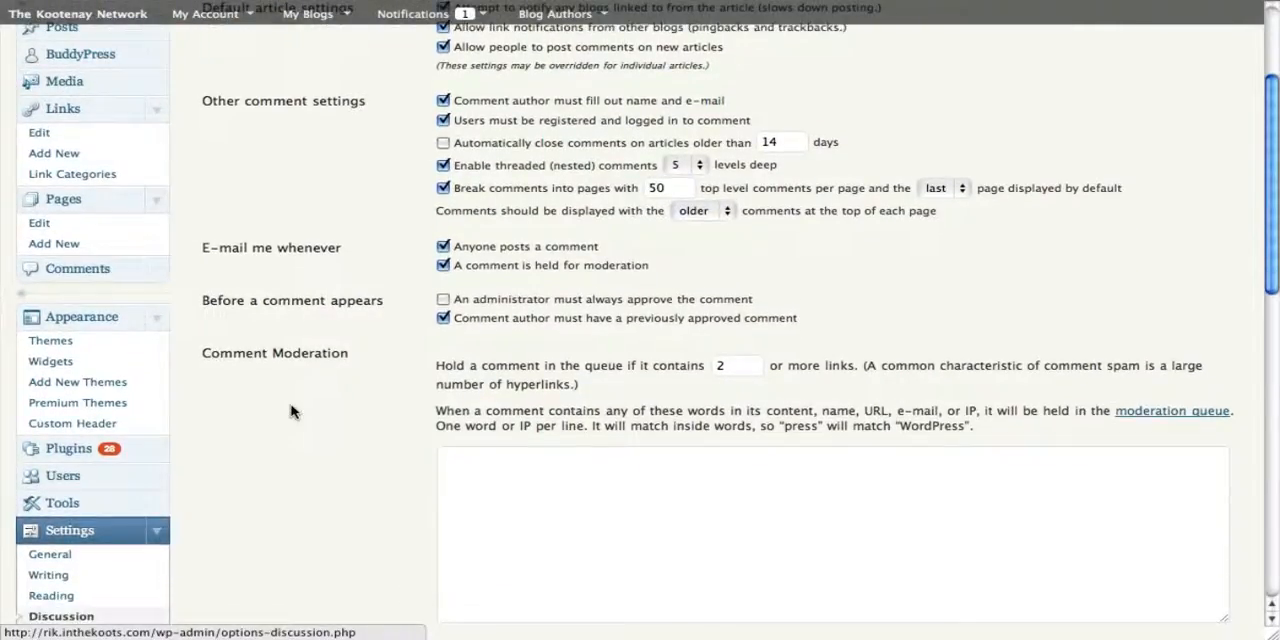
scroll(292, 410, down, 15)
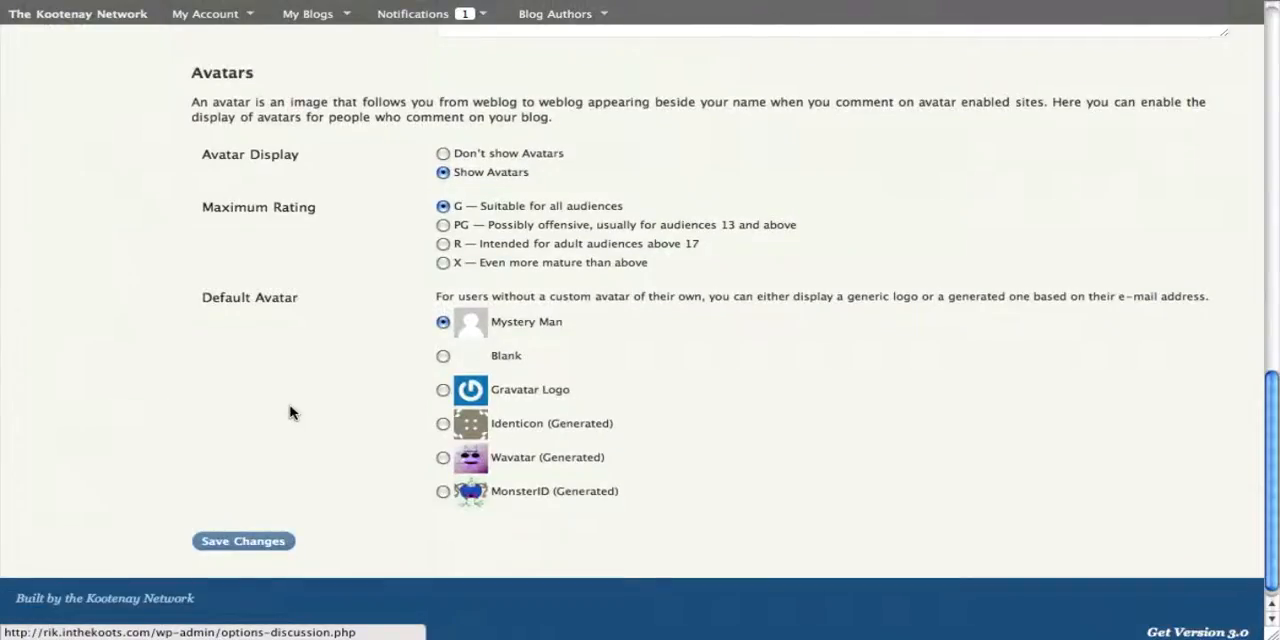
click(246, 543)
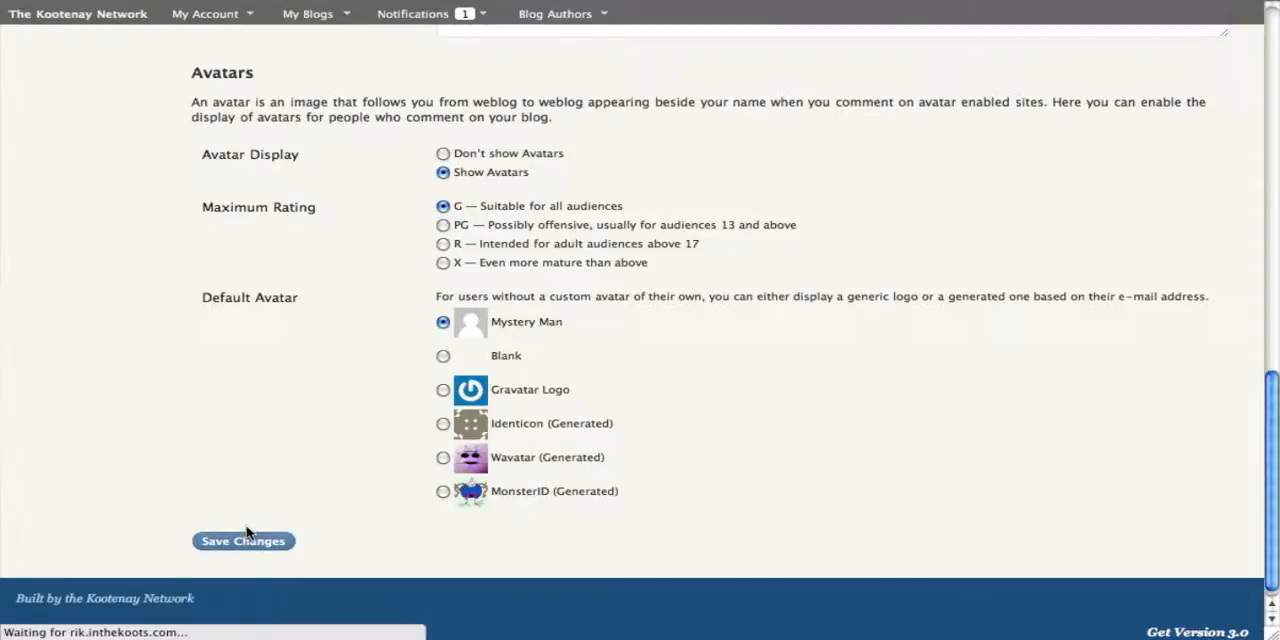
Step: Open the Media settings and review the image size and embed options
scroll(243, 486, down, 5)
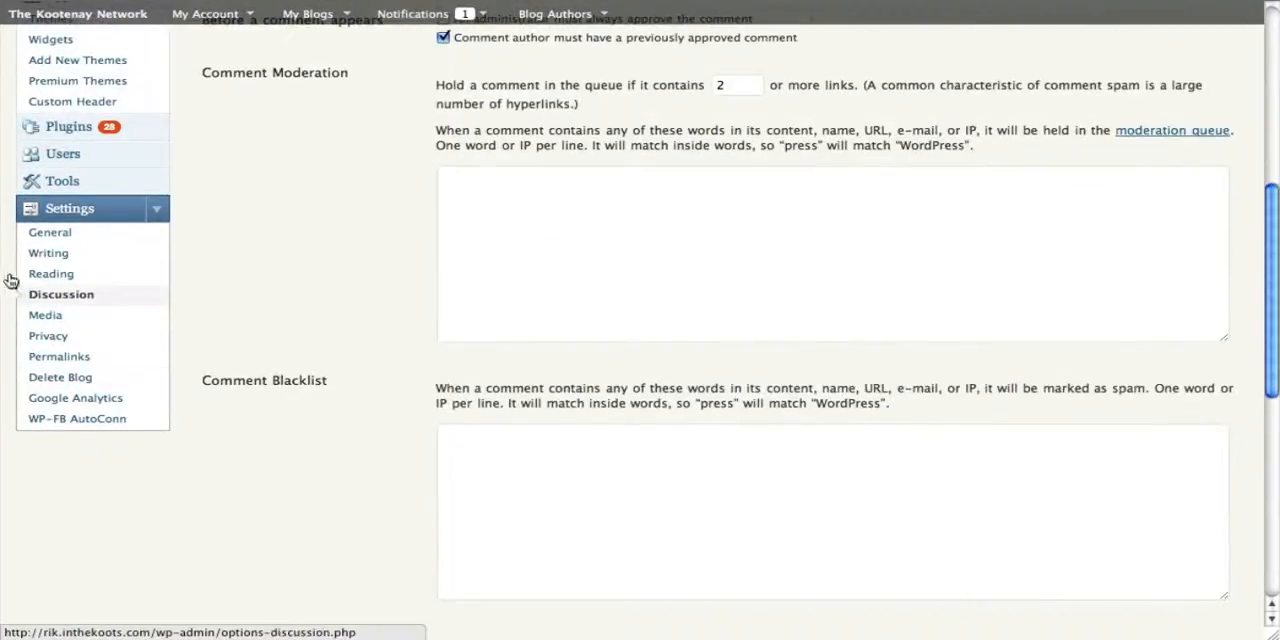
click(45, 315)
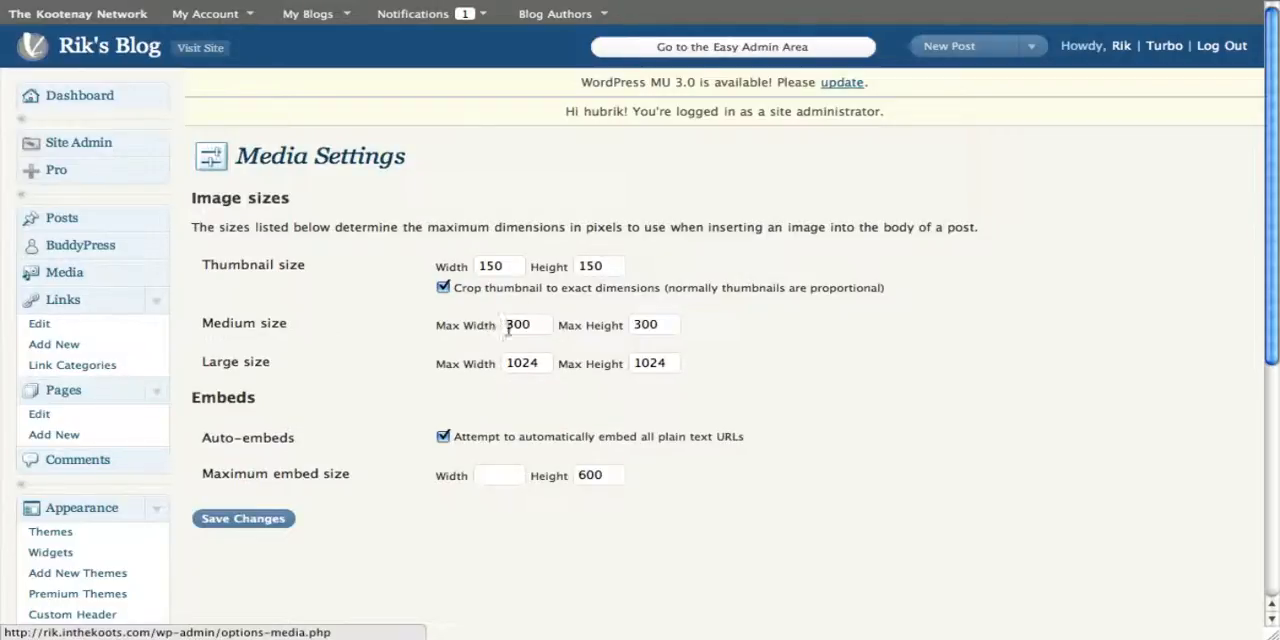
scroll(255, 401, down, 1)
scroll(255, 401, down, 5)
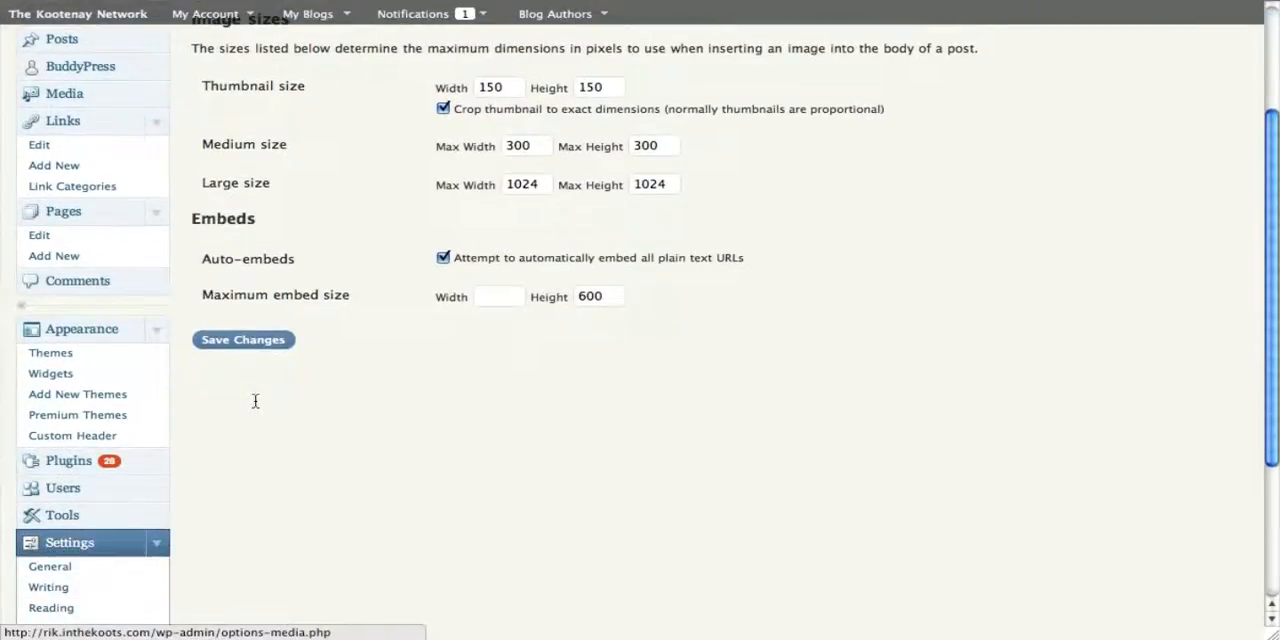
Step: Open the Permalink settings and examine the example URL of the "Day and name" structure
scroll(255, 401, down, 6)
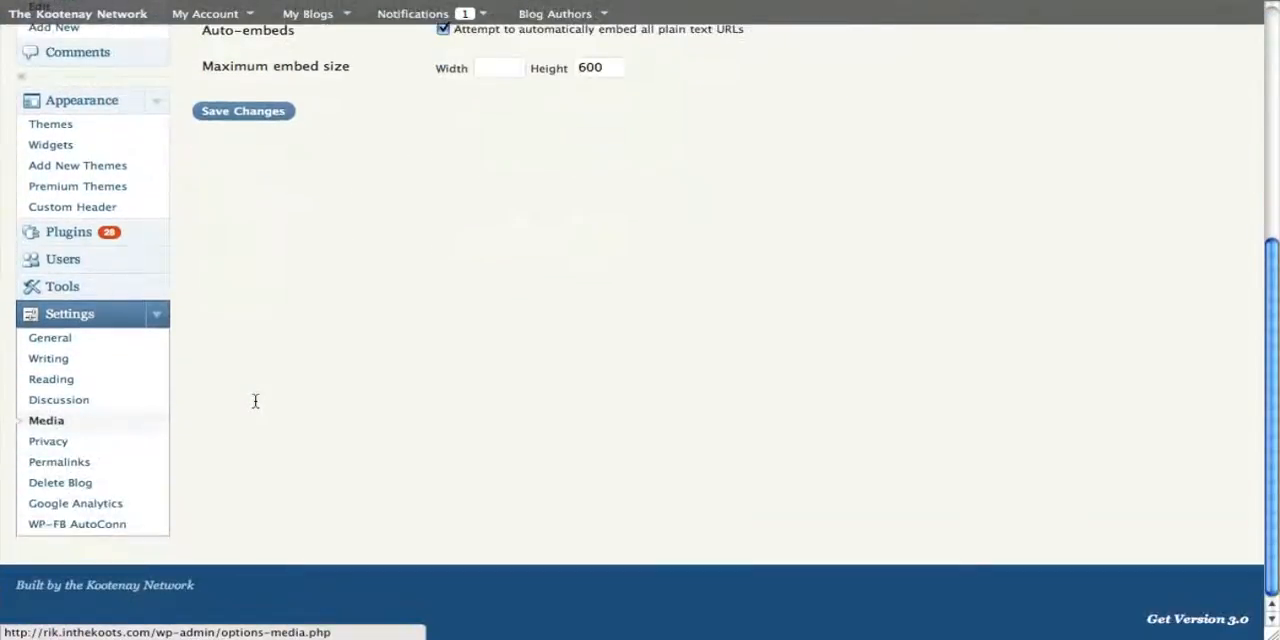
click(44, 464)
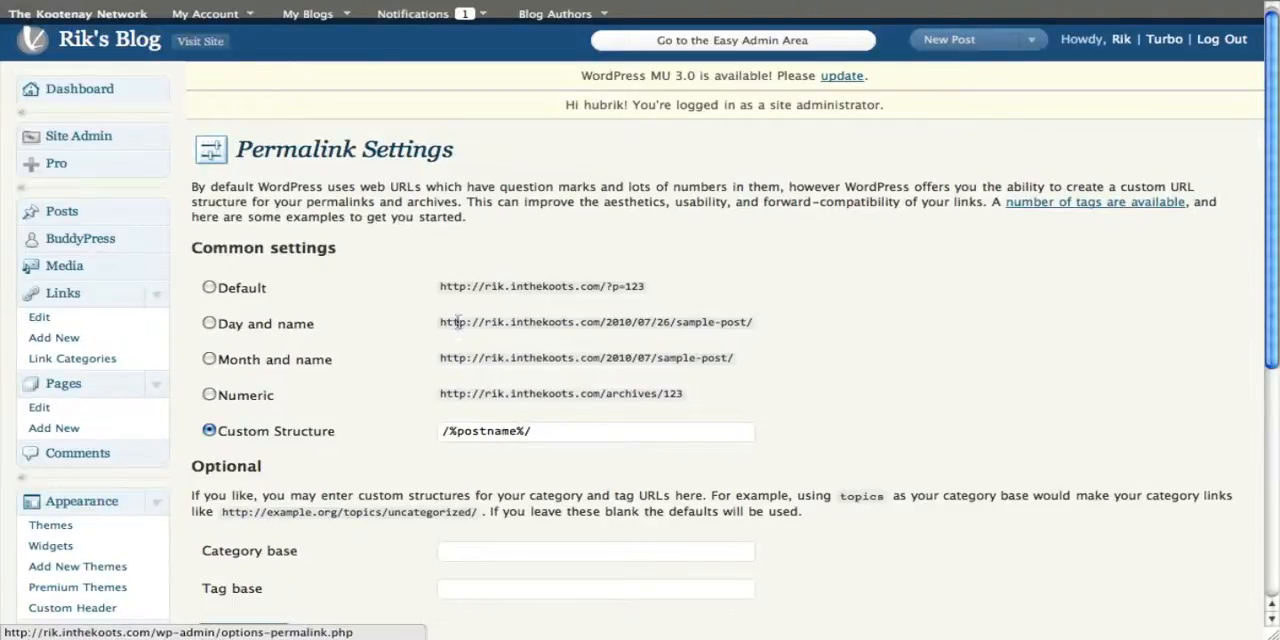
drag(439, 322, 764, 324)
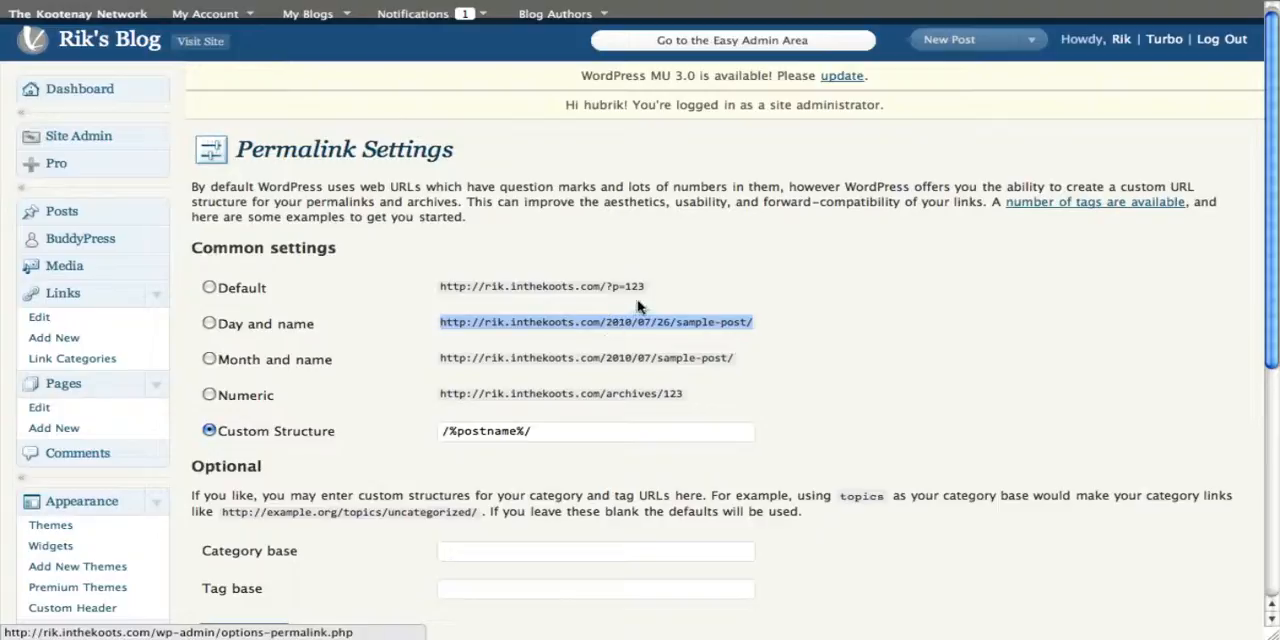
click(758, 325)
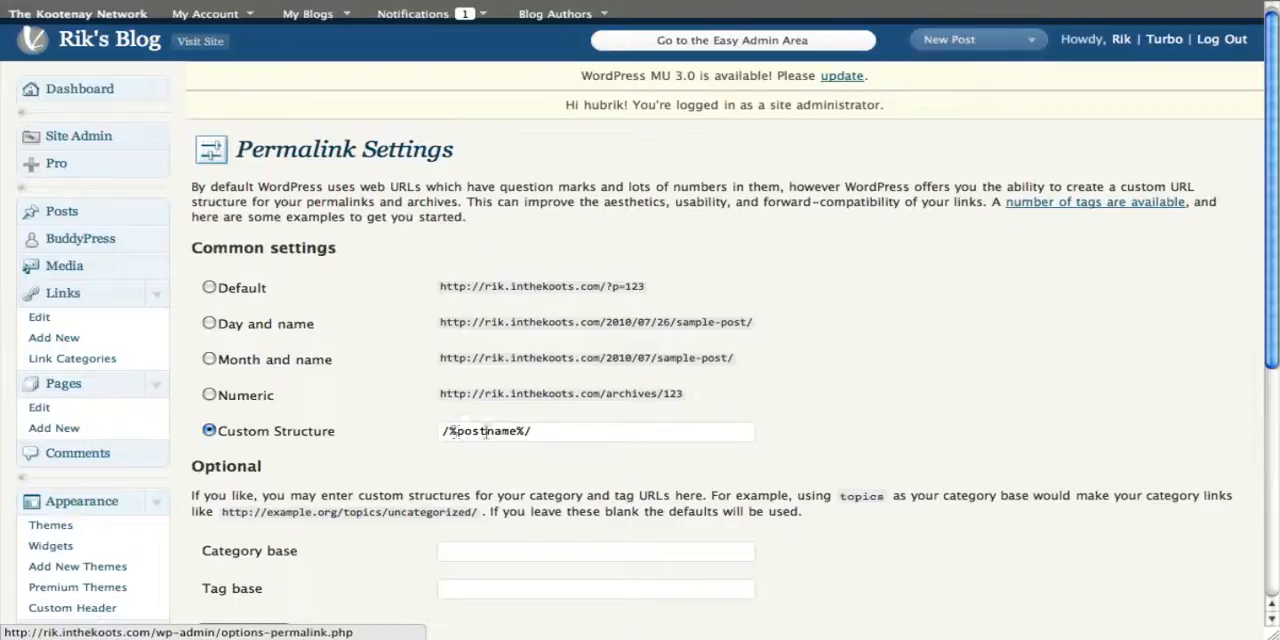
Step: Review the custom permalink structure, the optional category and tag bases, and the remaining settings pages
scroll(290, 540, down, 1)
scroll(286, 539, down, 2)
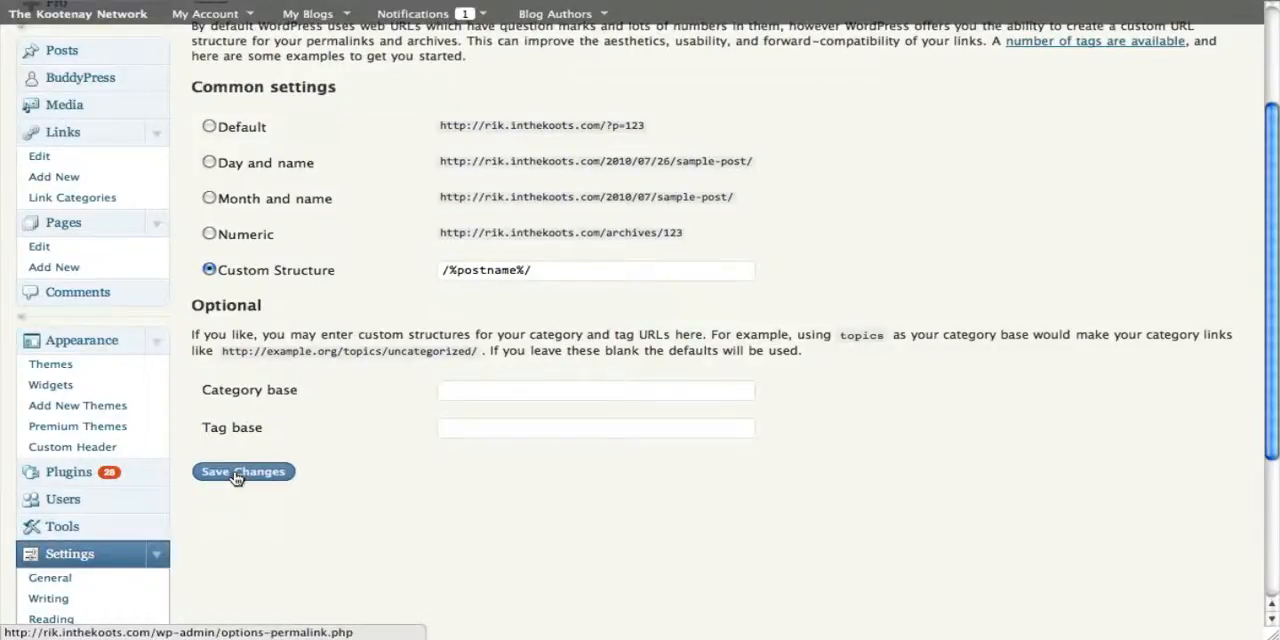
scroll(236, 478, down, 4)
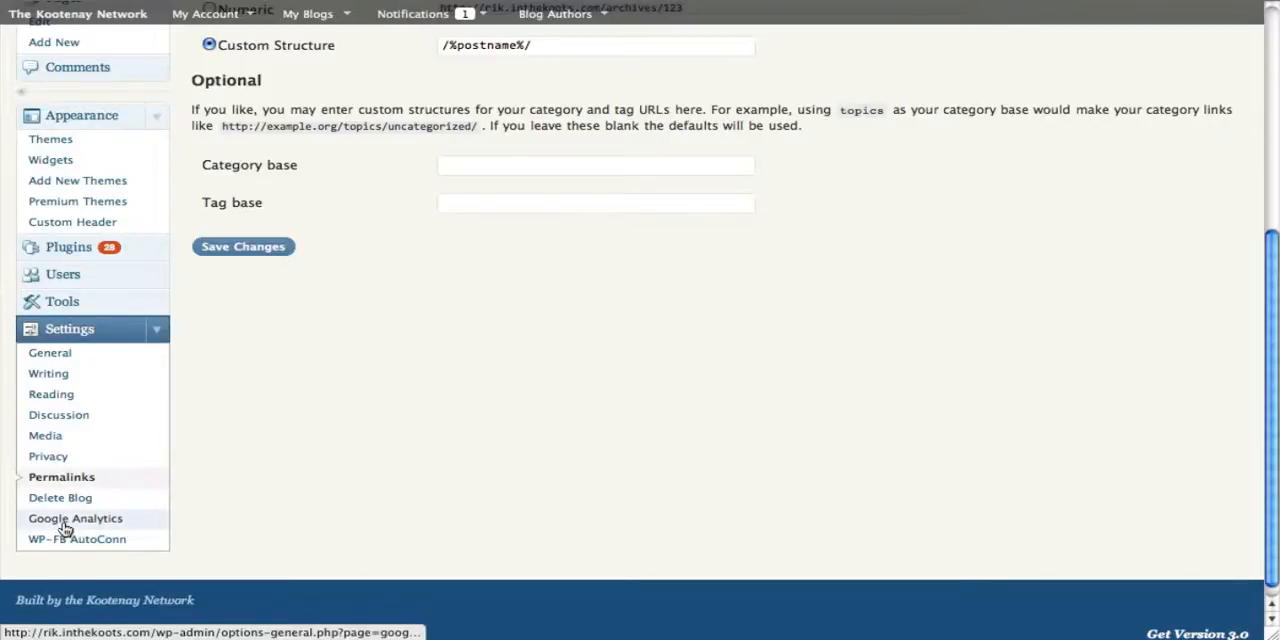
Step: Open the main Tools page and review its Turbo and Press This sections
scroll(150, 340, up, 3)
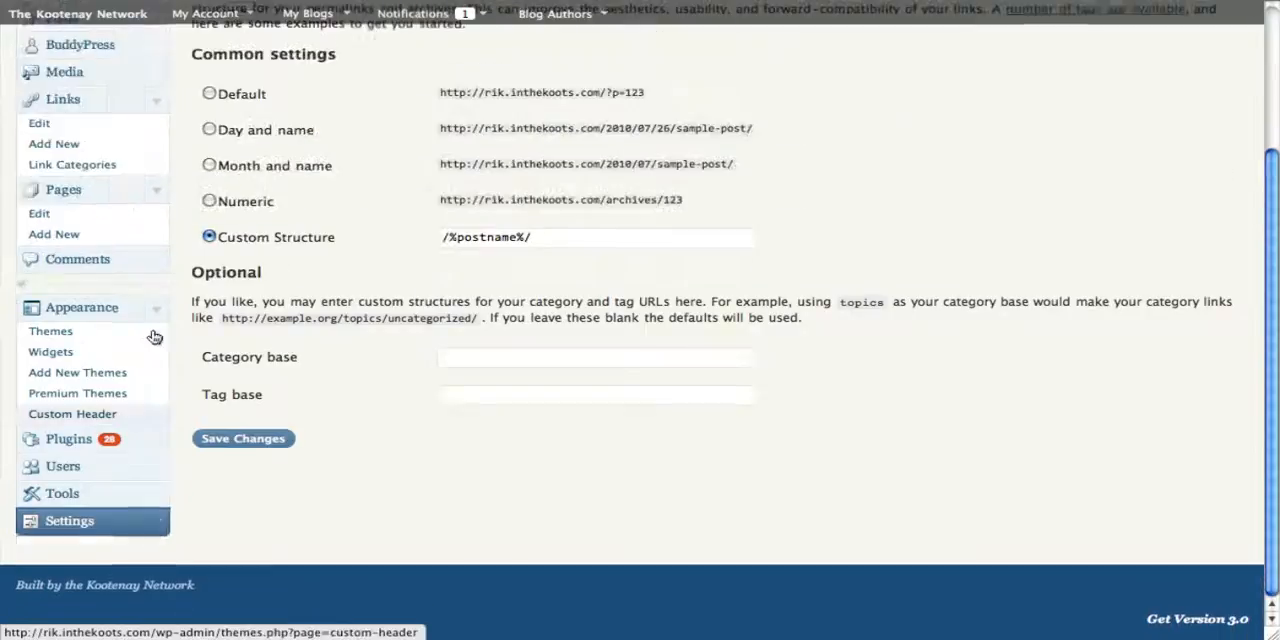
click(152, 497)
scroll(283, 517, down, 2)
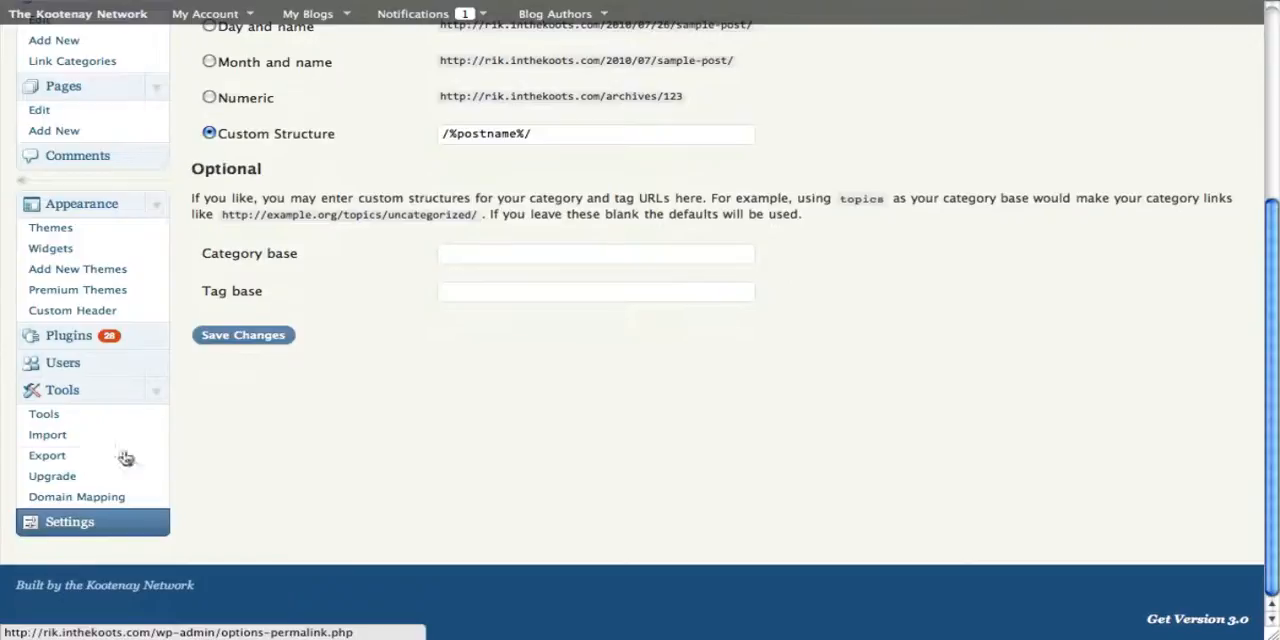
click(44, 418)
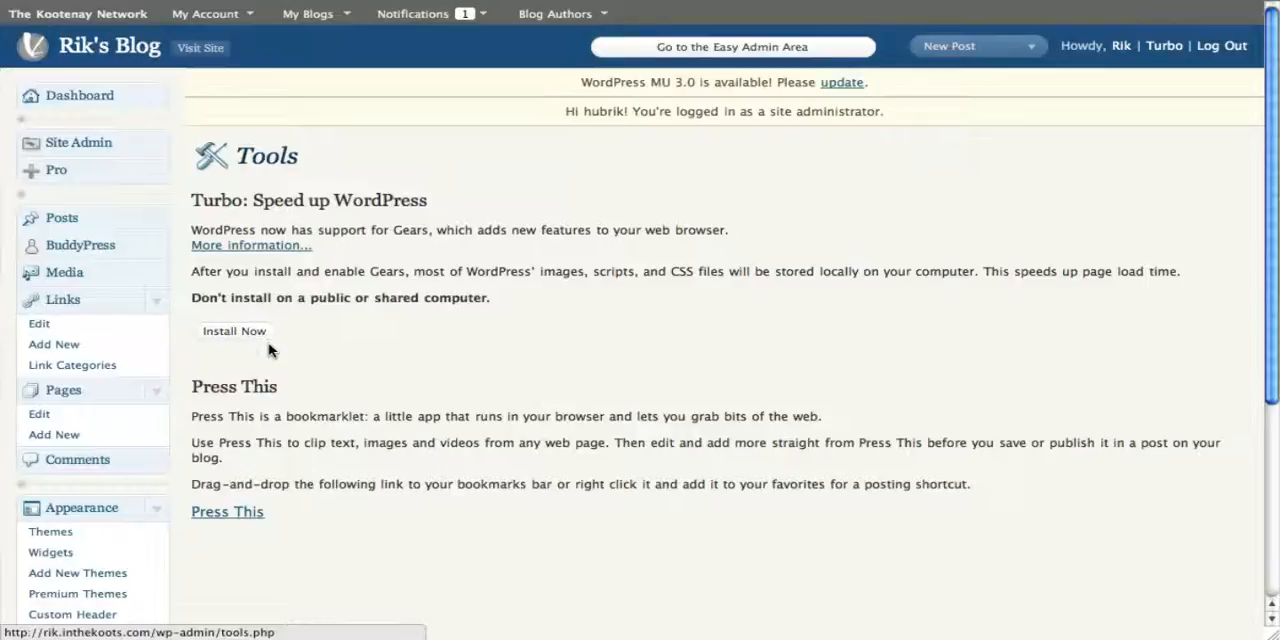
scroll(395, 325, down, 5)
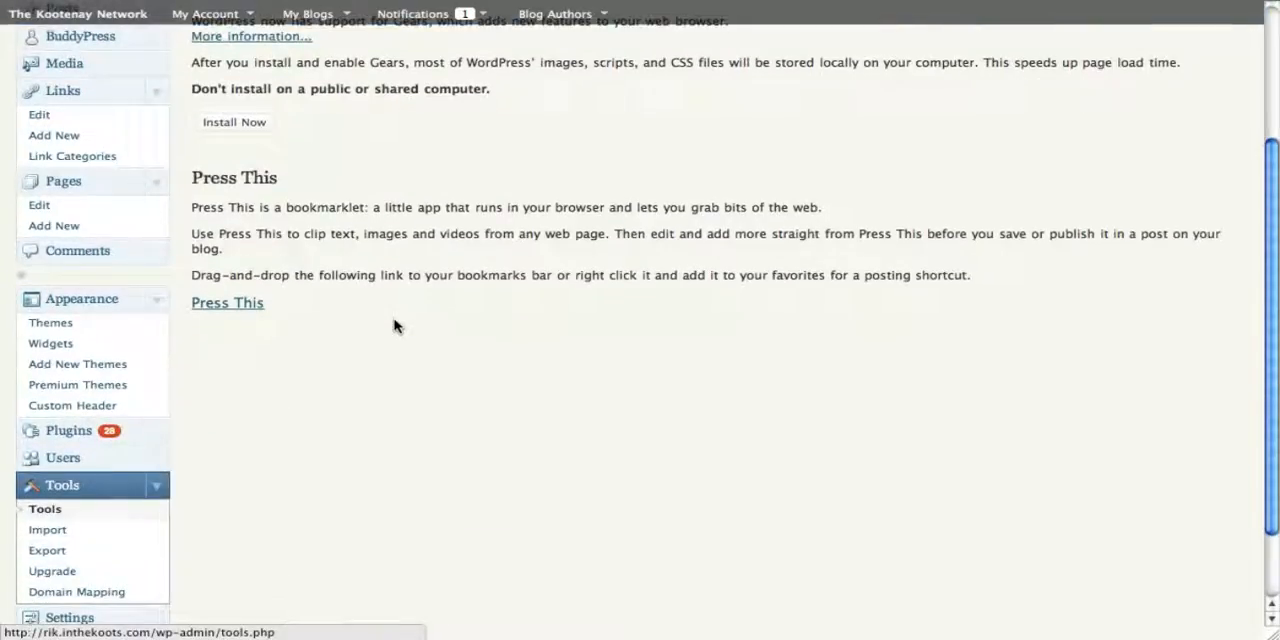
scroll(395, 325, up, 5)
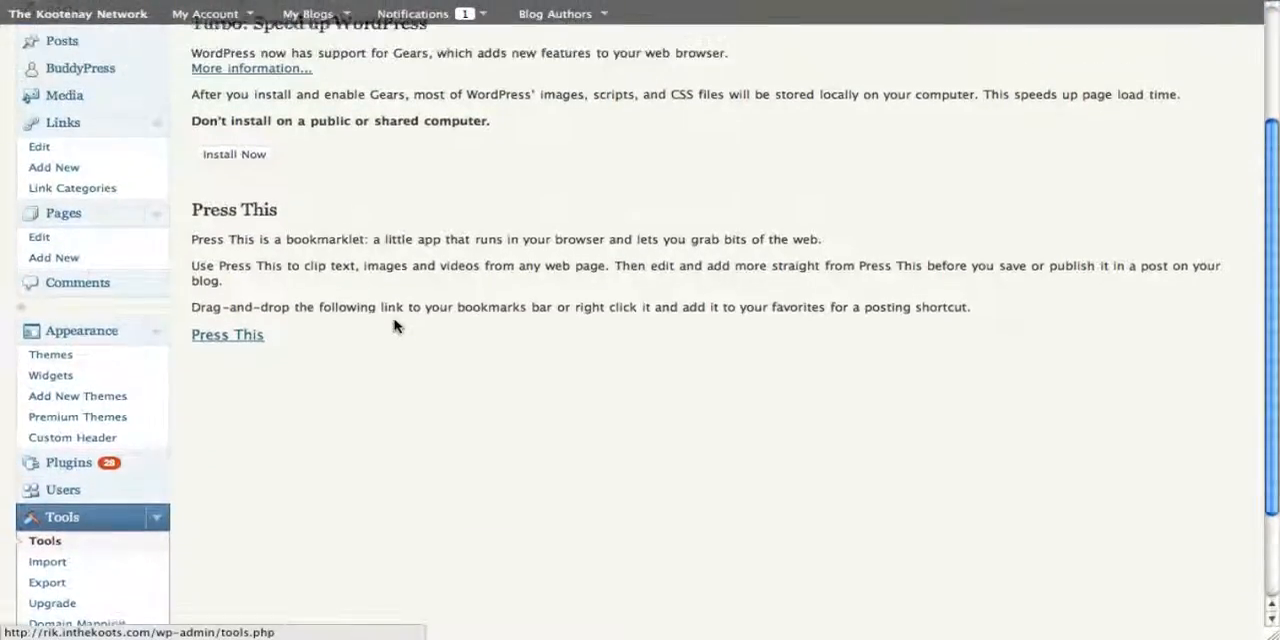